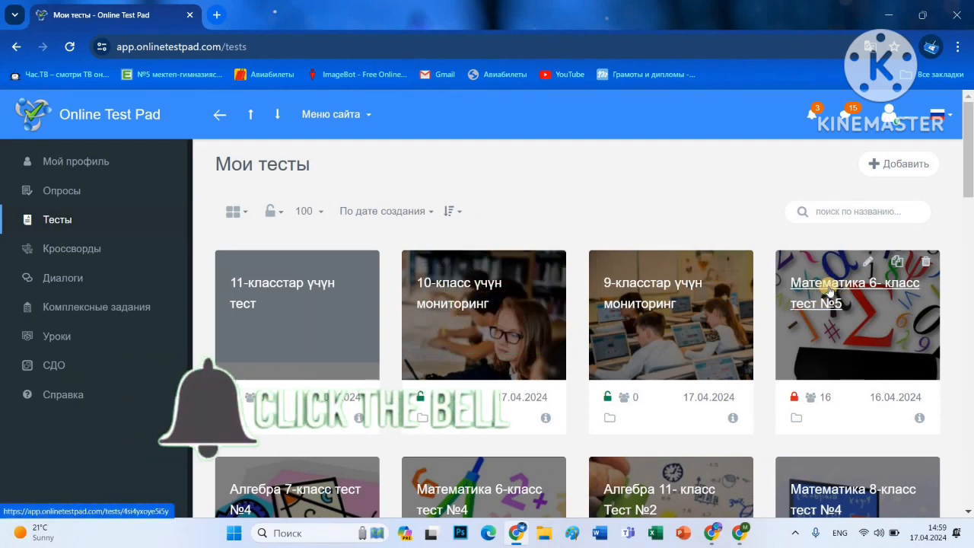
Open the Математика 6- класс тест №5 dashboard and bring up its Передача теста email field.
click(830, 290)
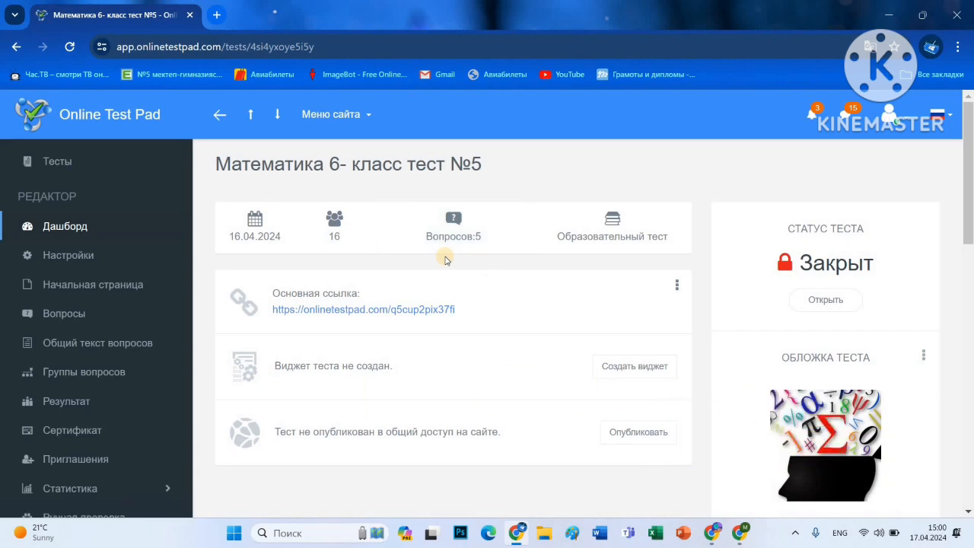
scroll(447, 251, down, 2)
scroll(578, 312, down, 10)
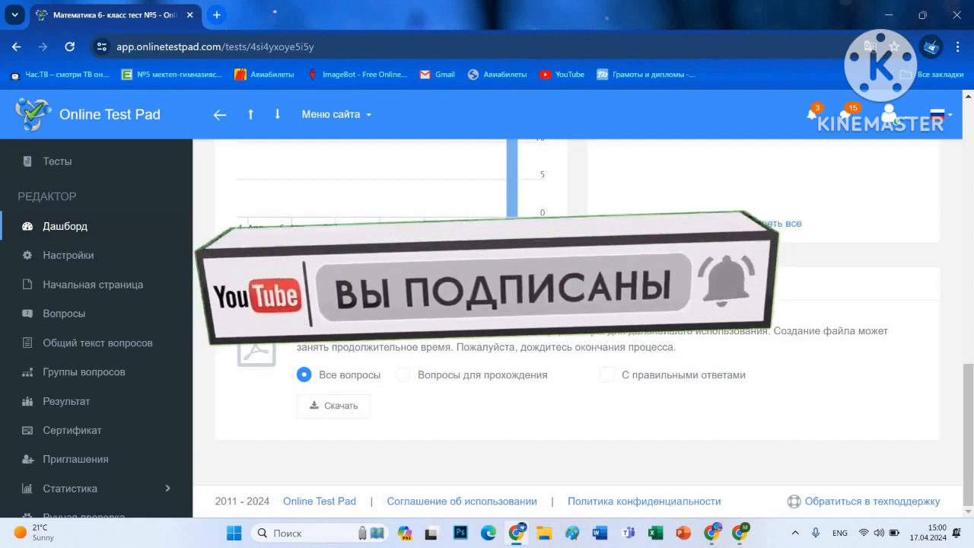
click(340, 284)
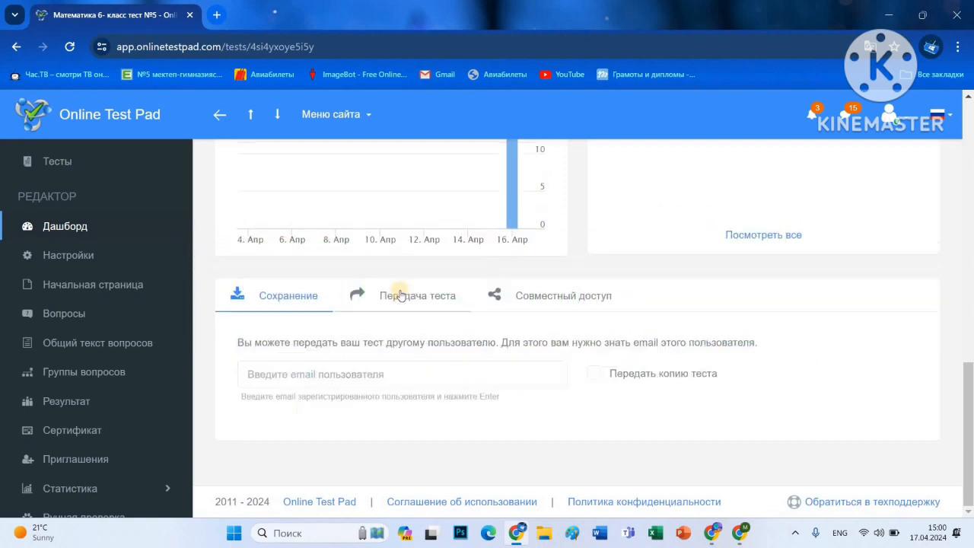
click(358, 375)
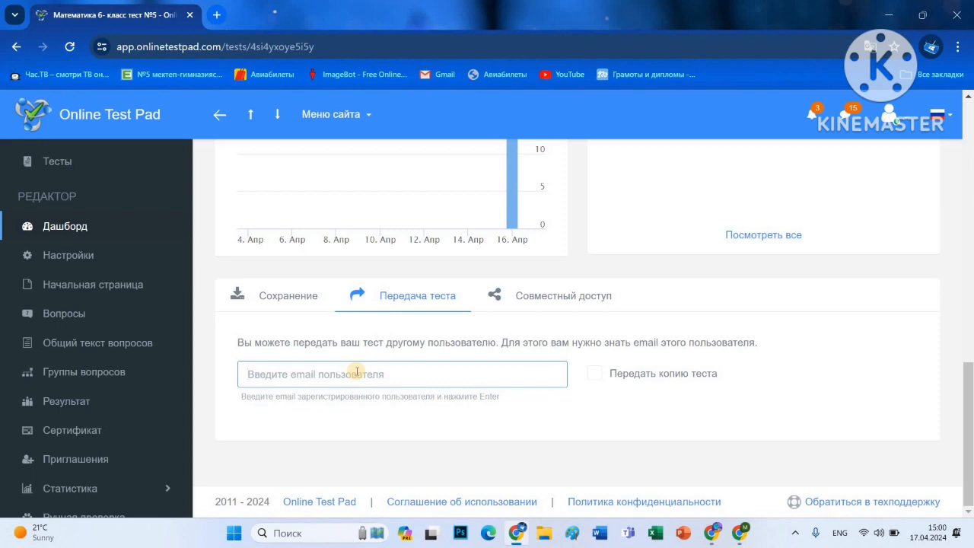
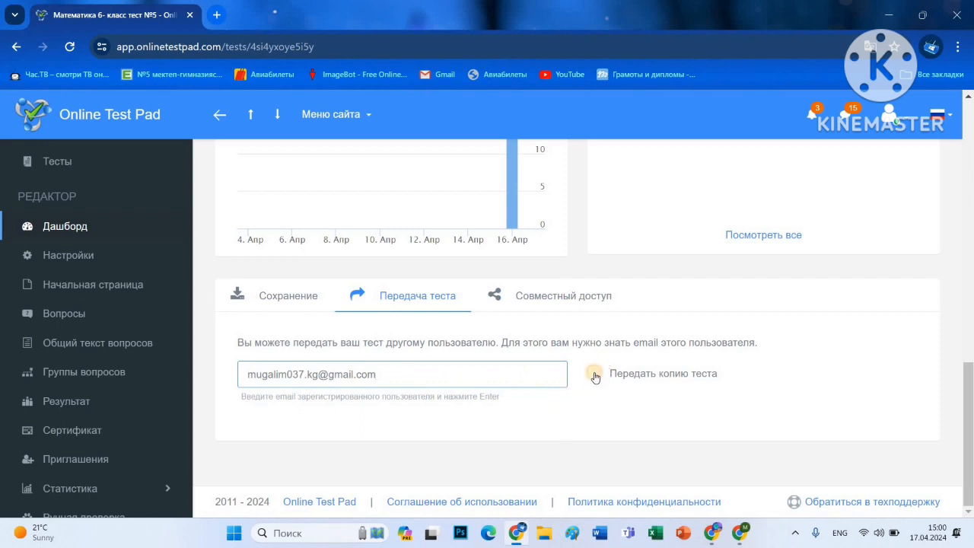
Enter the recipient's e-mail, enable Передать копию теста, and confirm the transfer.
click(594, 374)
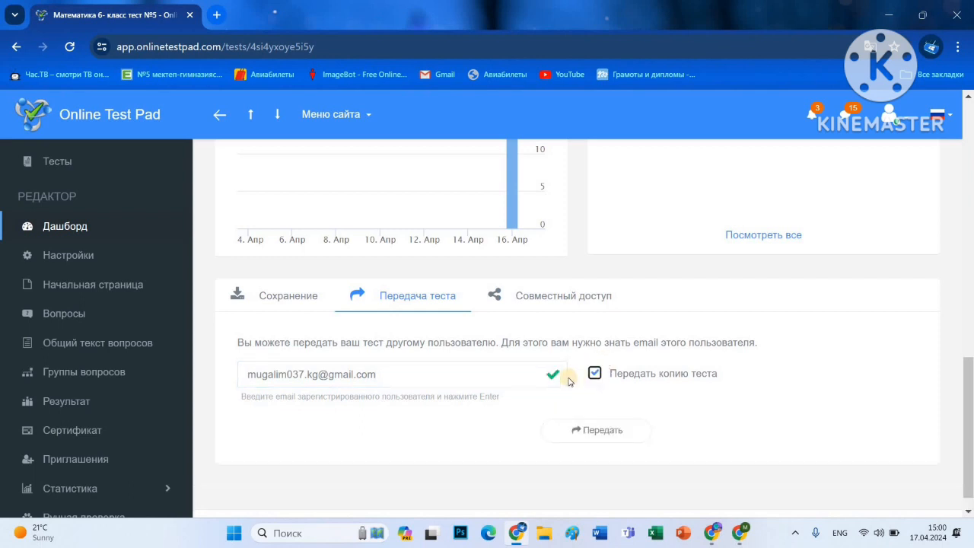
click(597, 432)
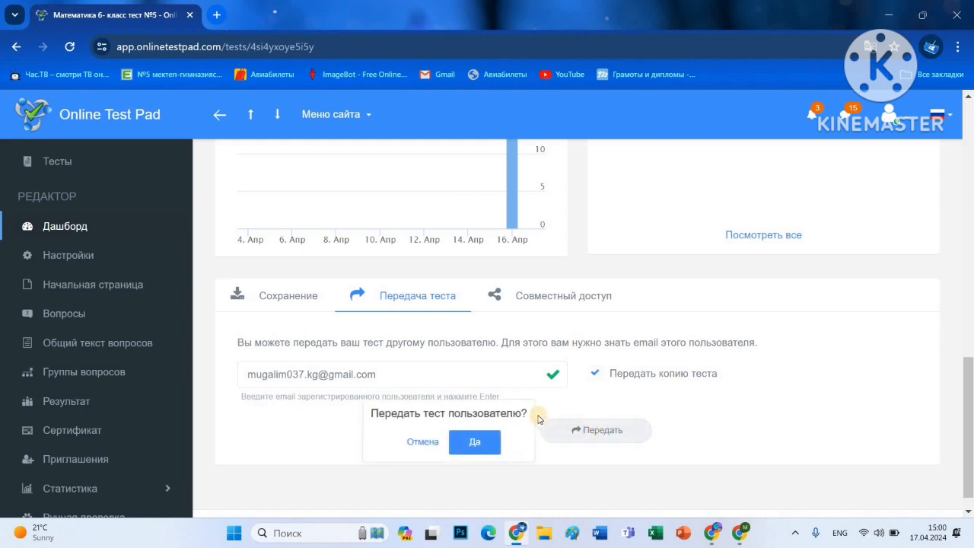
click(469, 442)
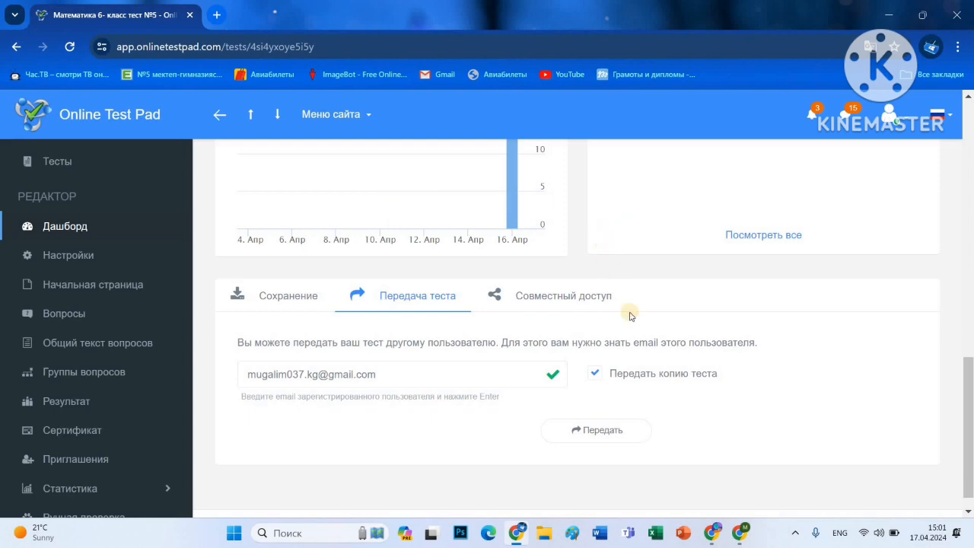
Switch to the second account's browser window and show its Тесты list.
click(739, 535)
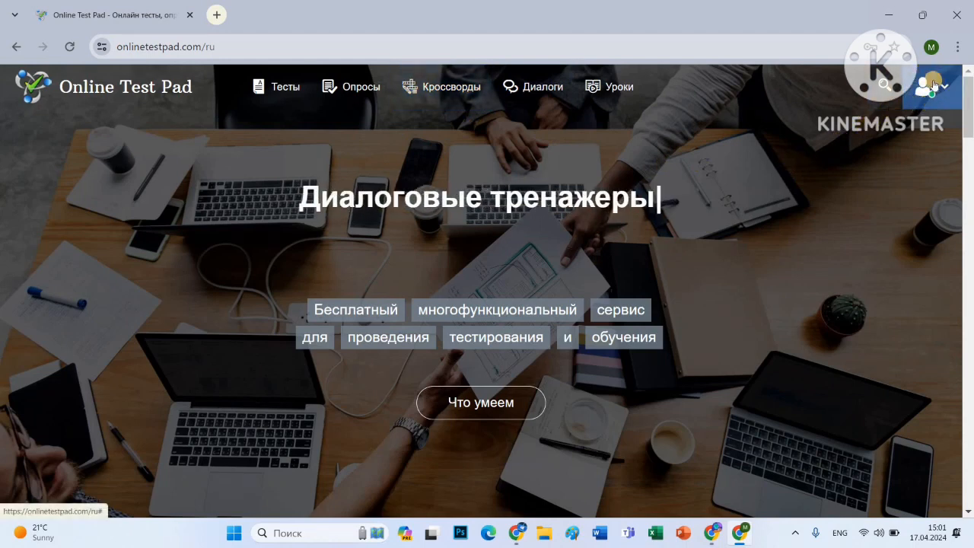
click(931, 86)
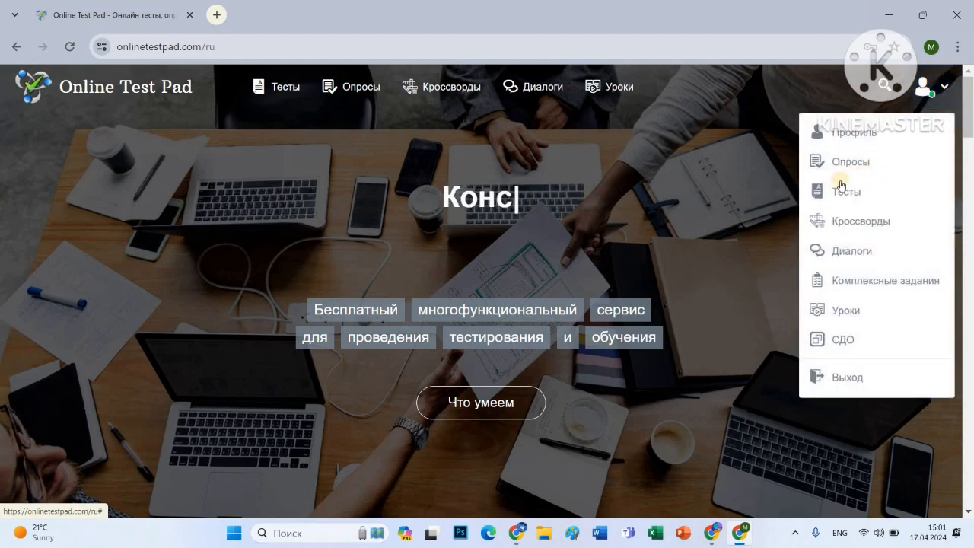
click(846, 195)
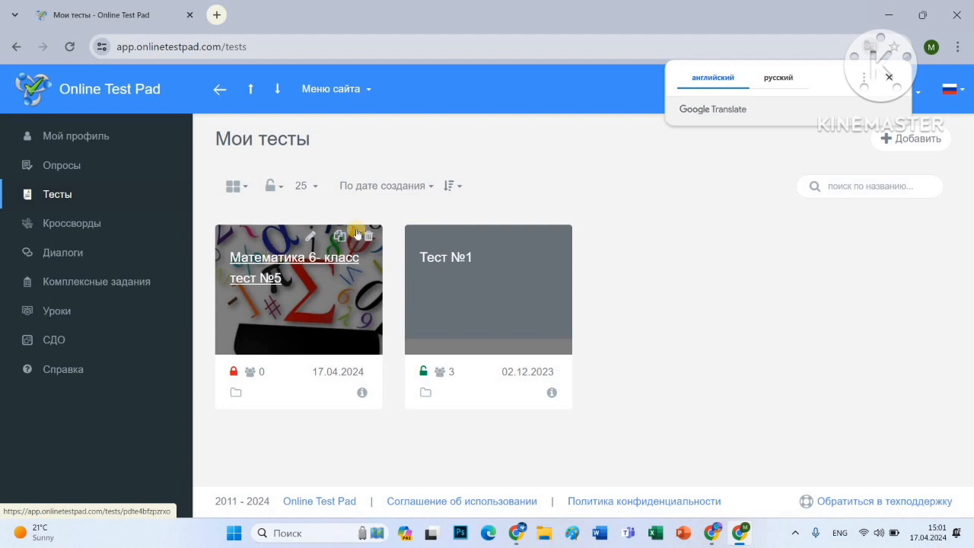
Open the transferred Математика 6- класс тест №5 and switch its status to open.
click(288, 261)
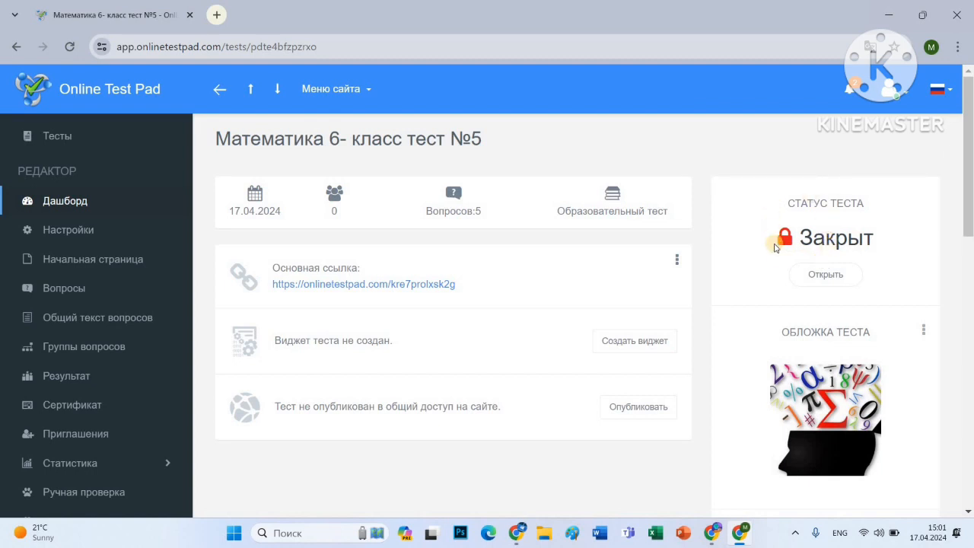
click(810, 282)
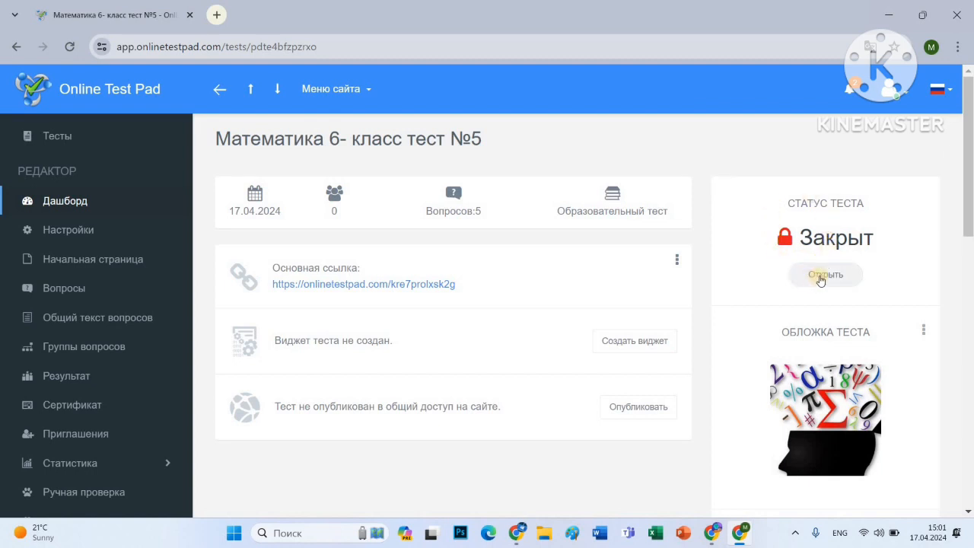
click(820, 280)
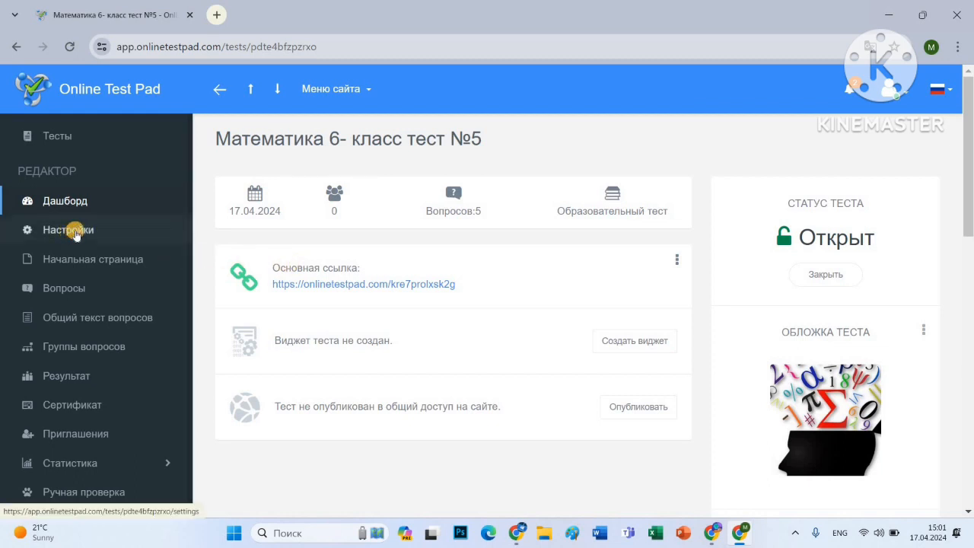
click(75, 232)
Turn on question shuffling and turn off test comments and error reports.
scroll(287, 272, down, 1)
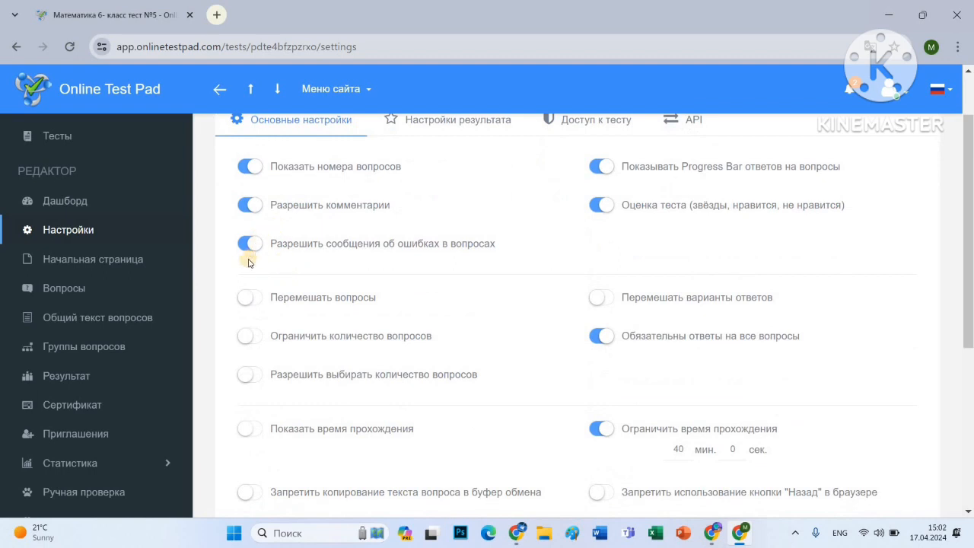
click(255, 304)
click(246, 207)
click(249, 249)
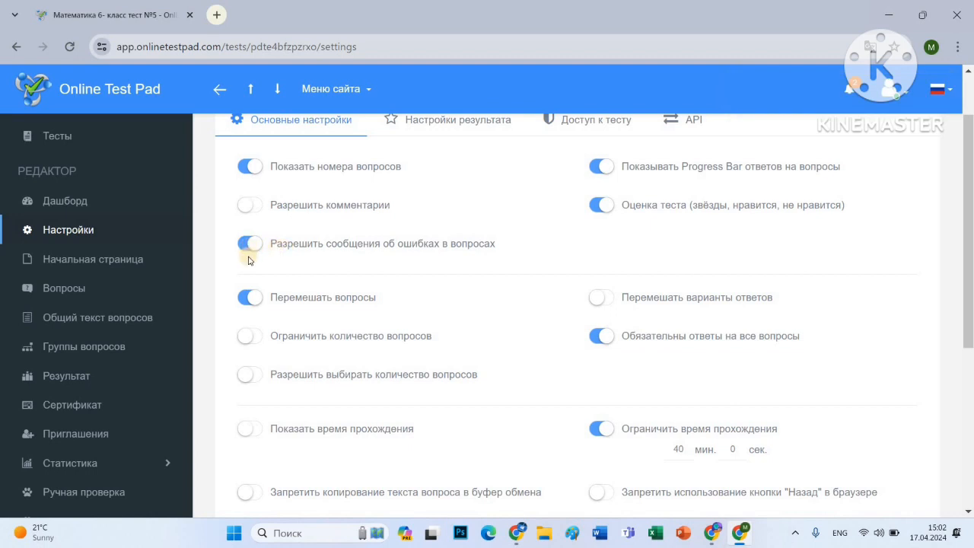
Show completion time, forbid copying question text, and require confirmation on the last question.
scroll(254, 279, down, 3)
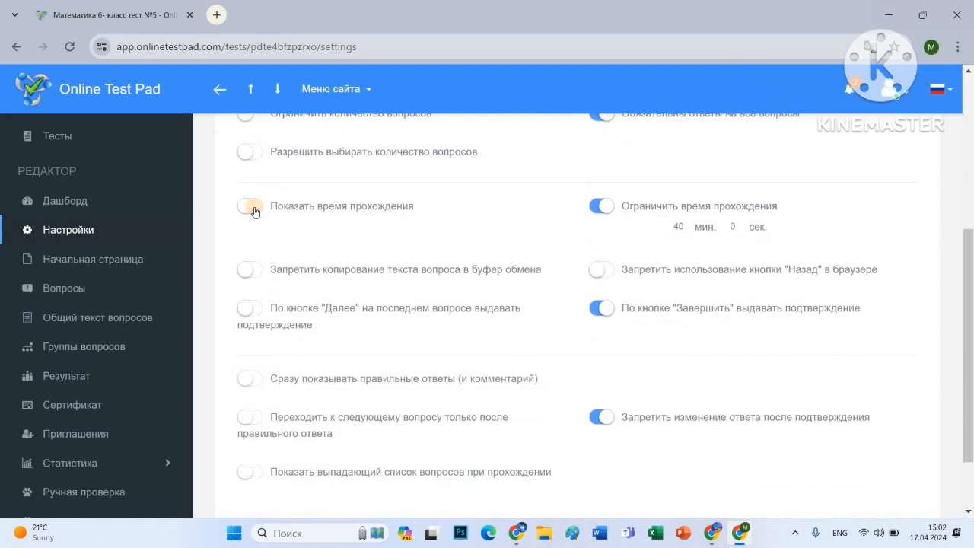
click(254, 211)
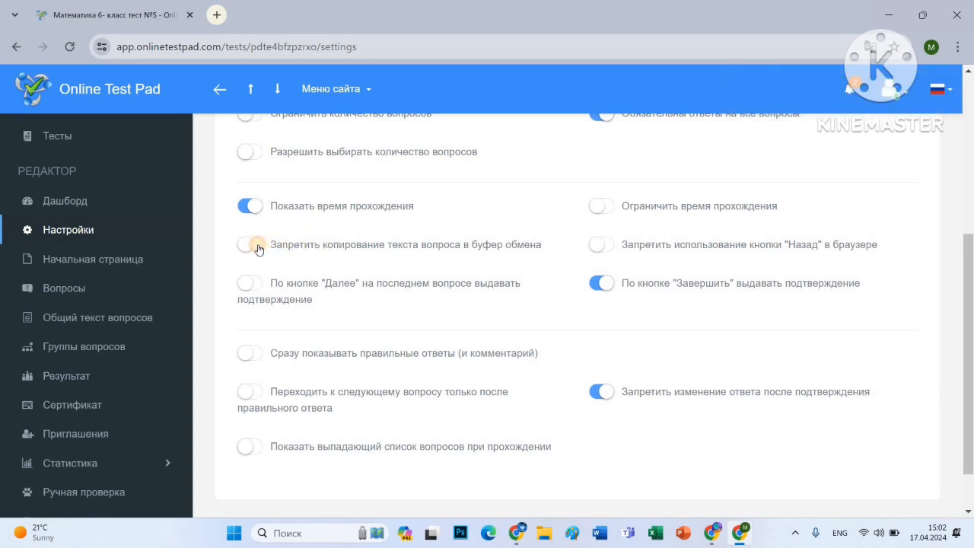
click(253, 245)
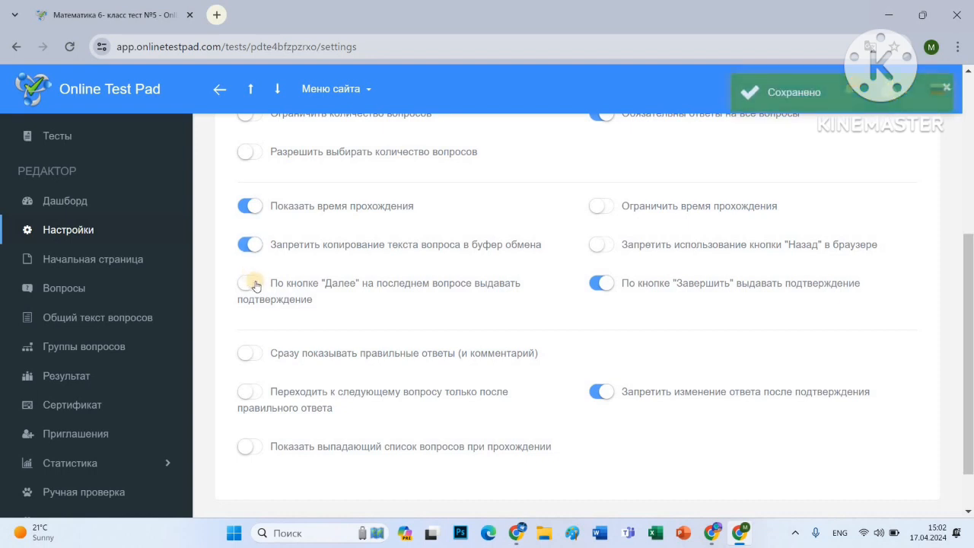
click(253, 283)
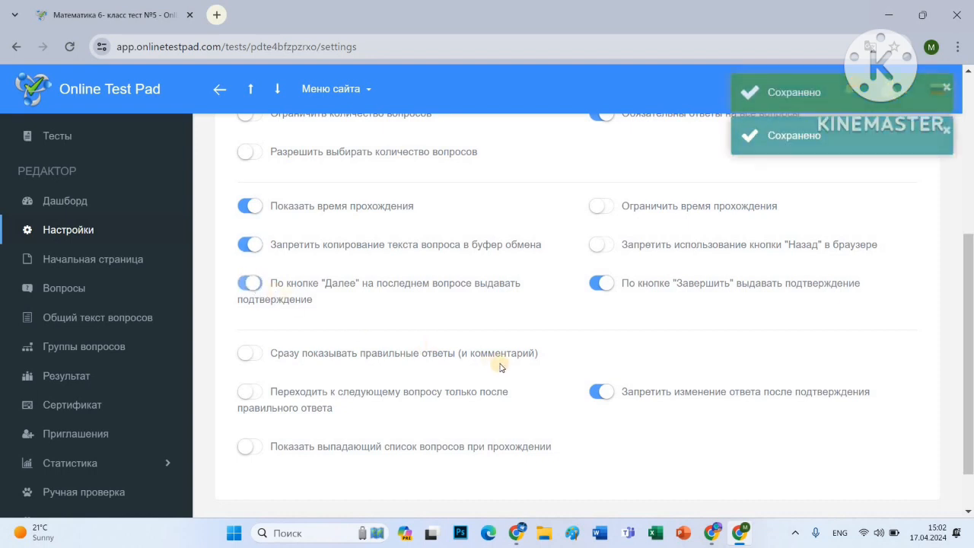
scroll(604, 344, up, 2)
scroll(615, 341, up, 2)
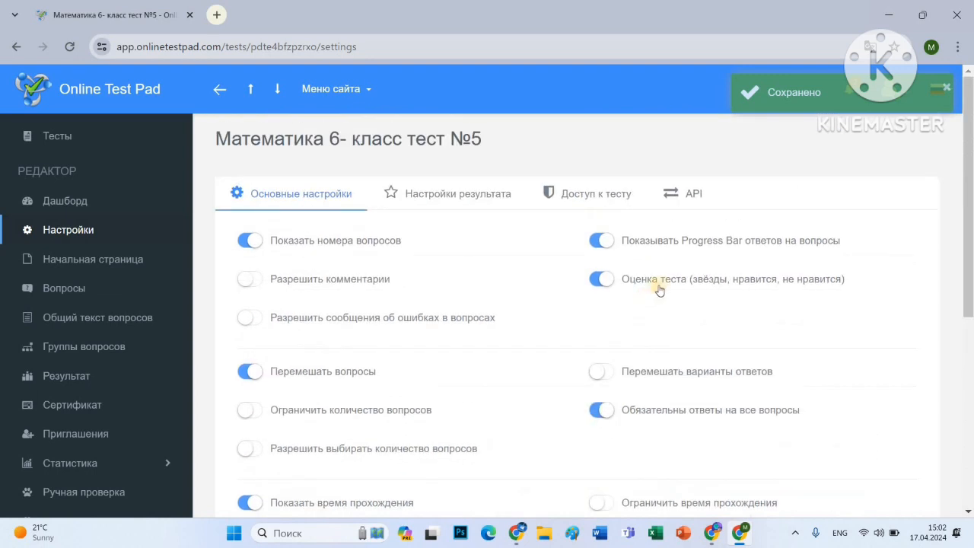
Turn off test rating and mandatory answers, and shuffle answer options.
click(601, 279)
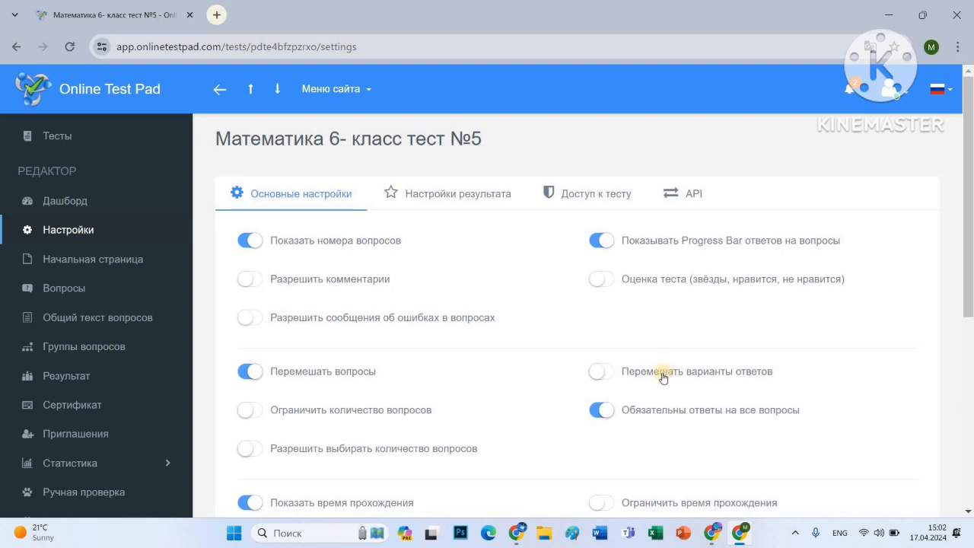
click(614, 376)
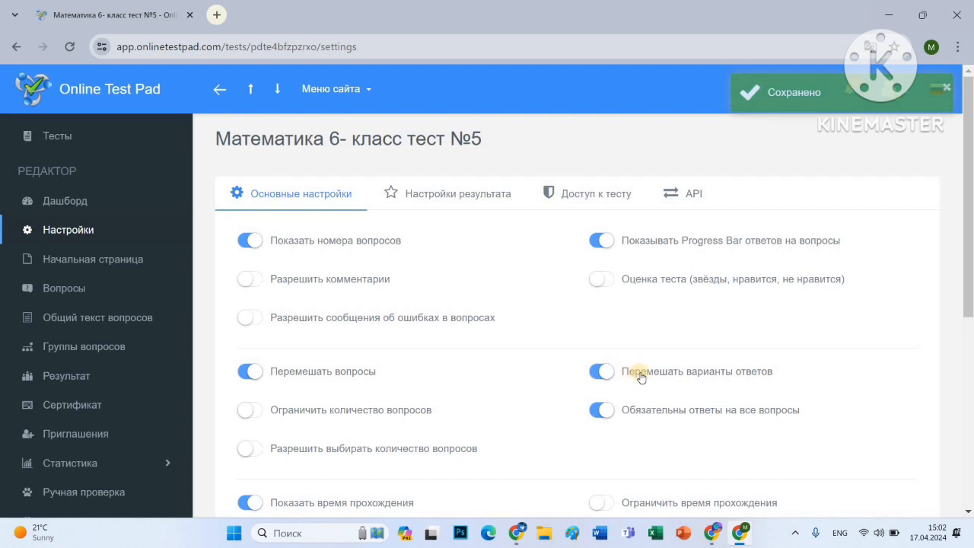
scroll(658, 369, down, 1)
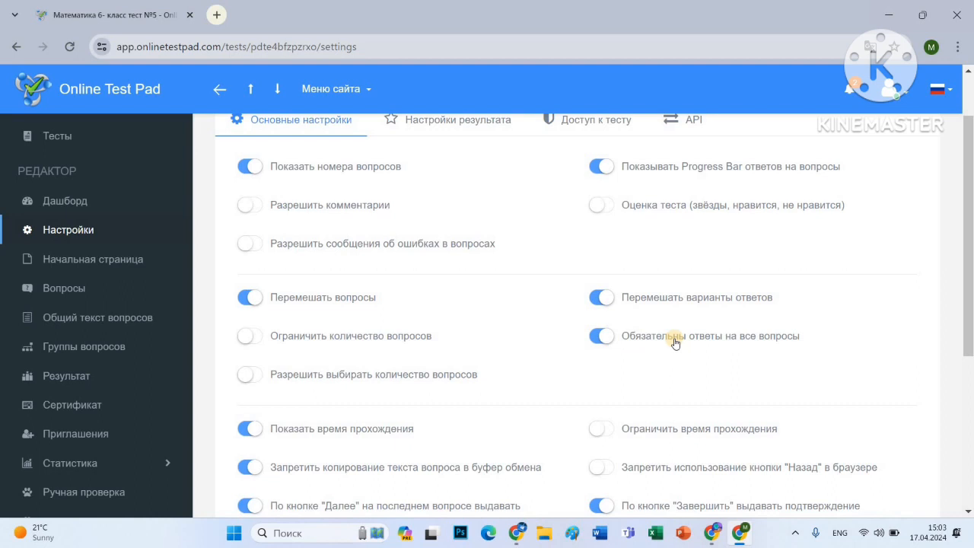
click(621, 340)
Limit the test duration to 40 minutes.
scroll(666, 320, down, 2)
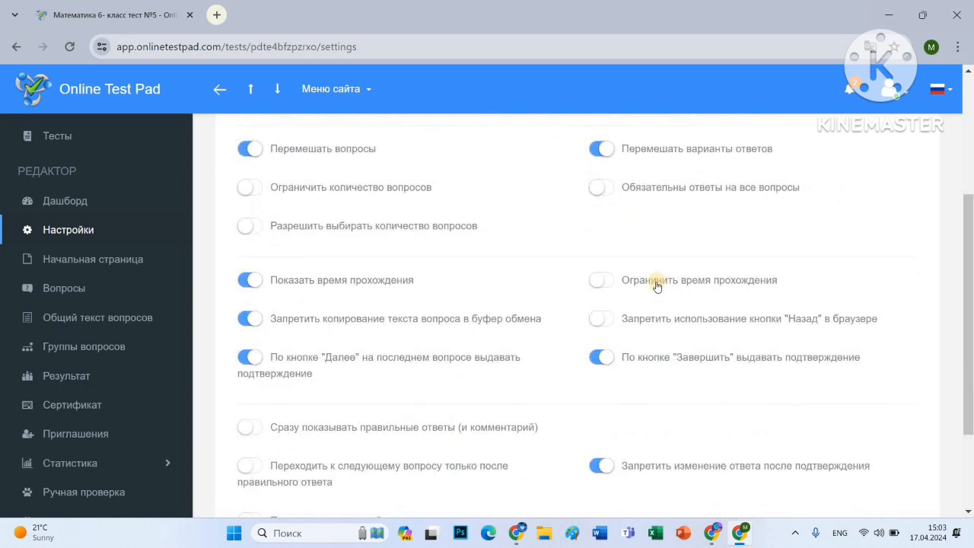
click(657, 285)
click(672, 300)
text(40)
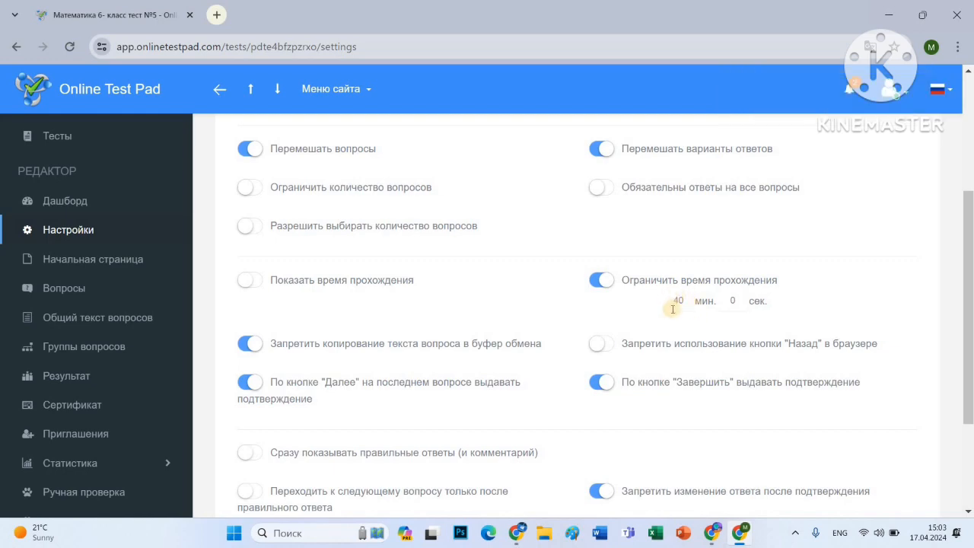
scroll(673, 309, down, 2)
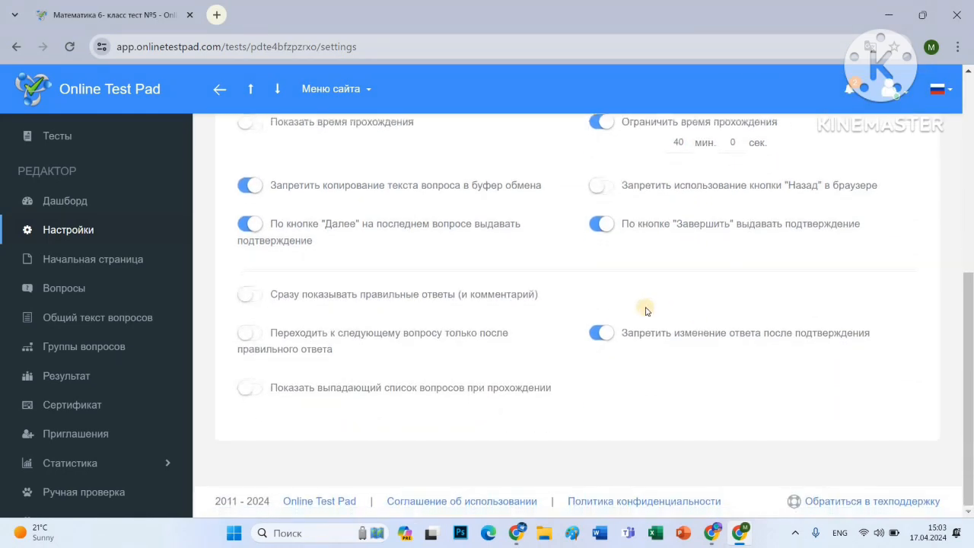
scroll(573, 292, up, 5)
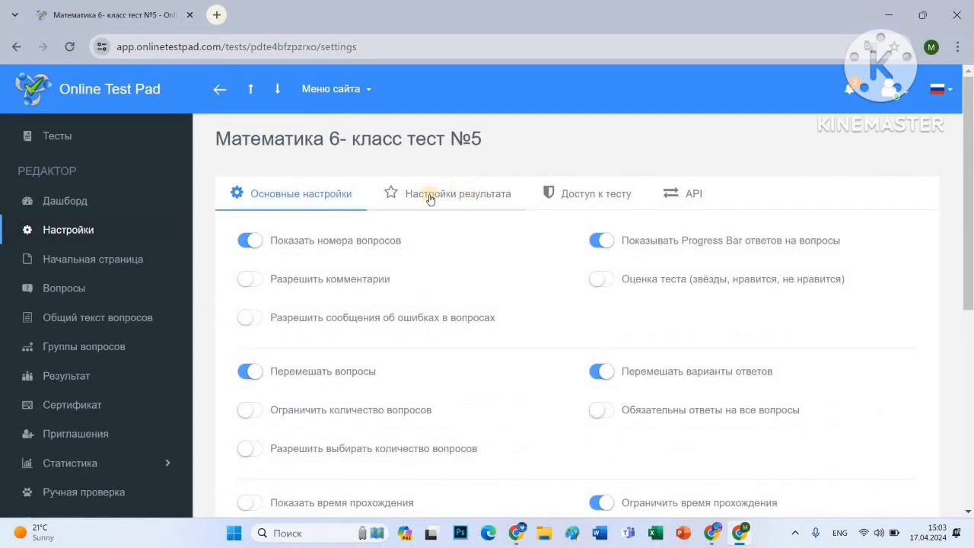
In result settings, hide question answers and the email-result block on the results page.
click(449, 194)
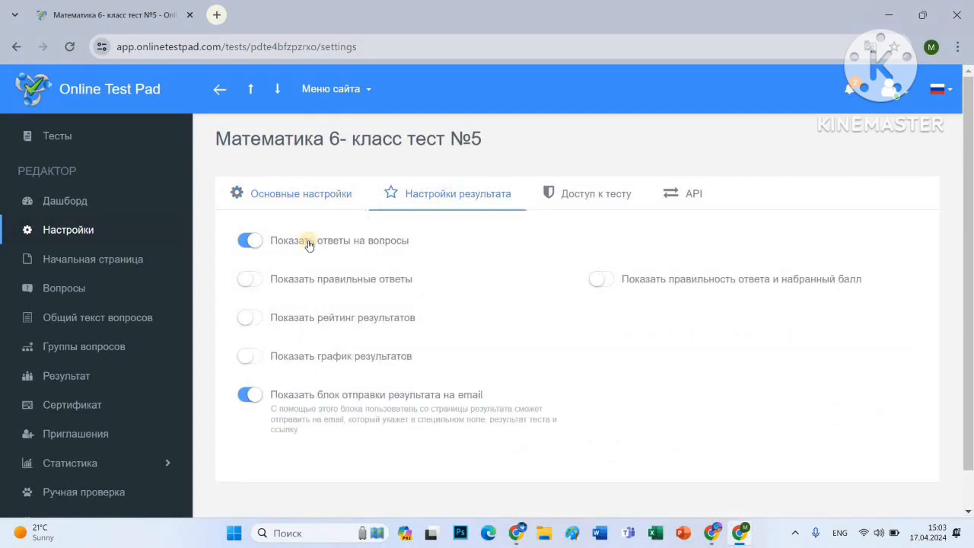
click(308, 244)
click(249, 405)
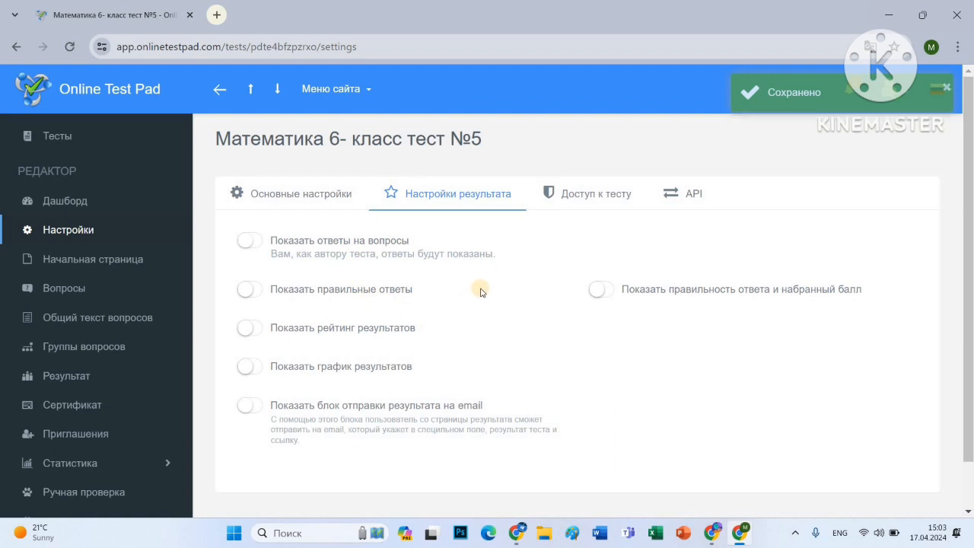
click(582, 196)
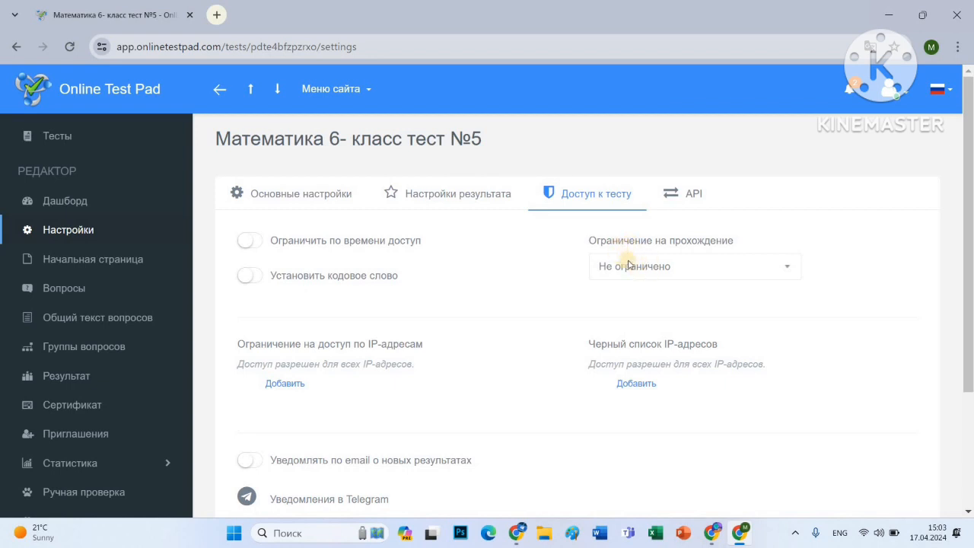
Try Ограничение по IP, revert attempts to Не ограничено, and return to the dashboard.
click(655, 270)
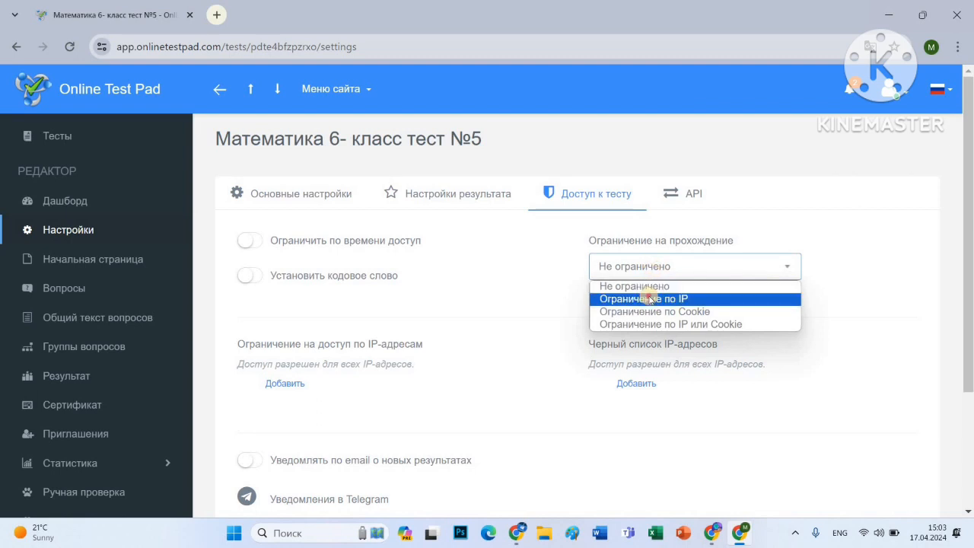
click(650, 299)
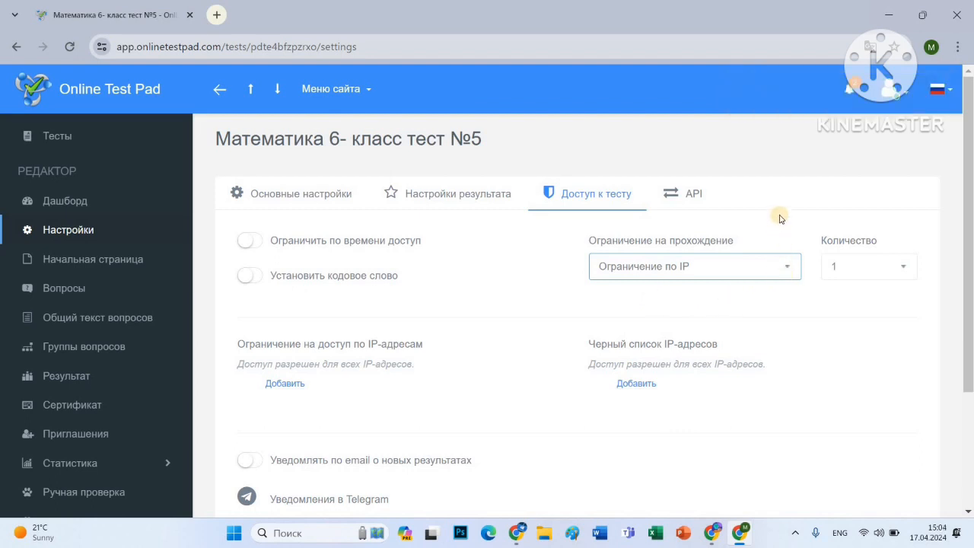
click(695, 272)
click(680, 286)
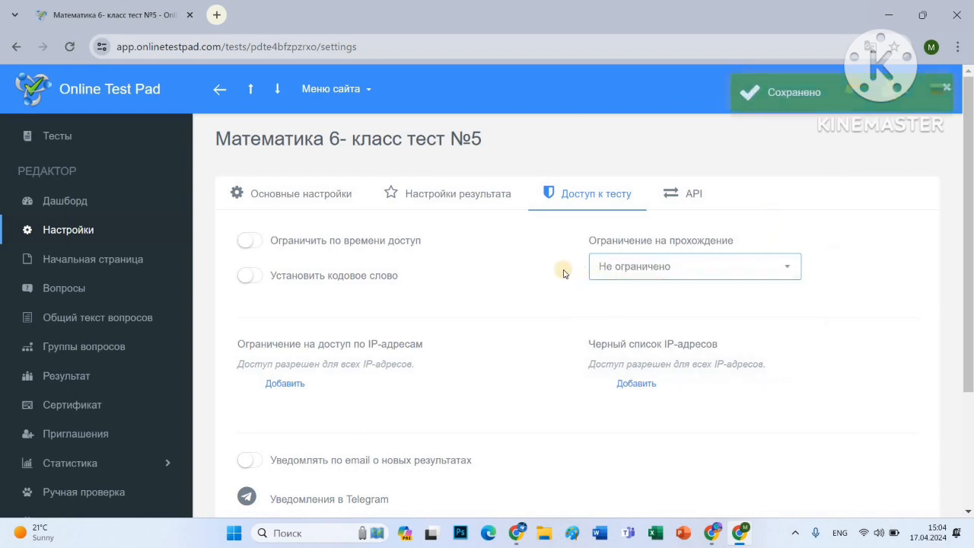
click(79, 209)
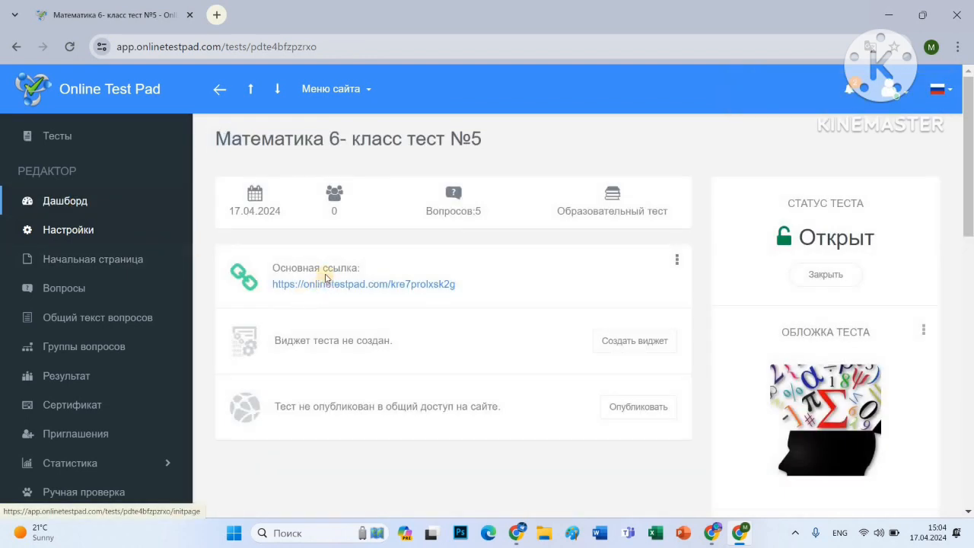